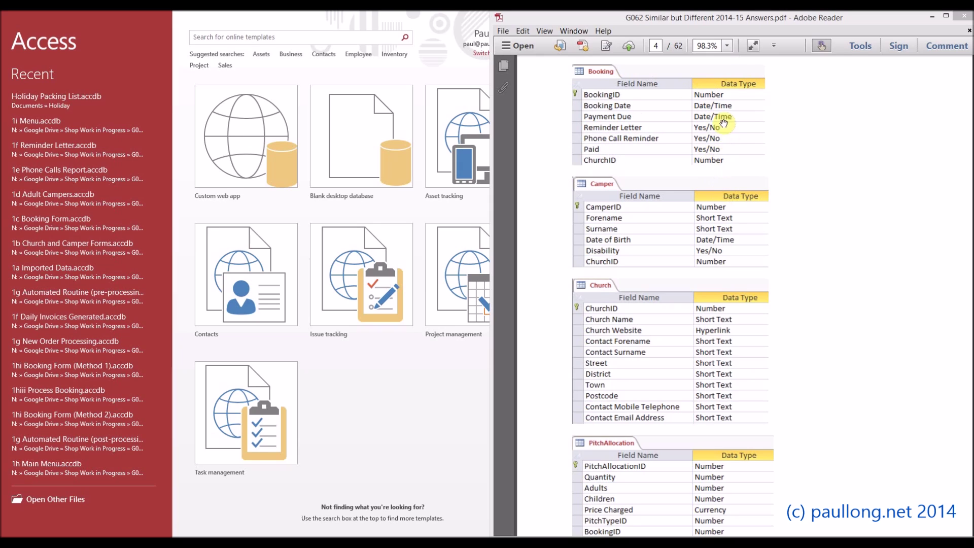
- Check the Church table's field names and data types in the answers PDF, then minimise Adobe Reader
left_click(733, 417)
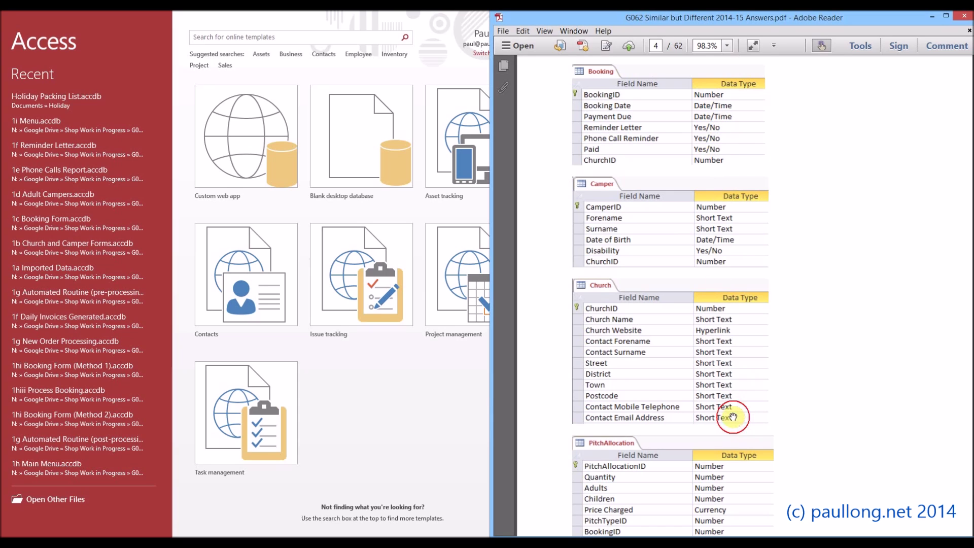
scroll(733, 417, "down", 3)
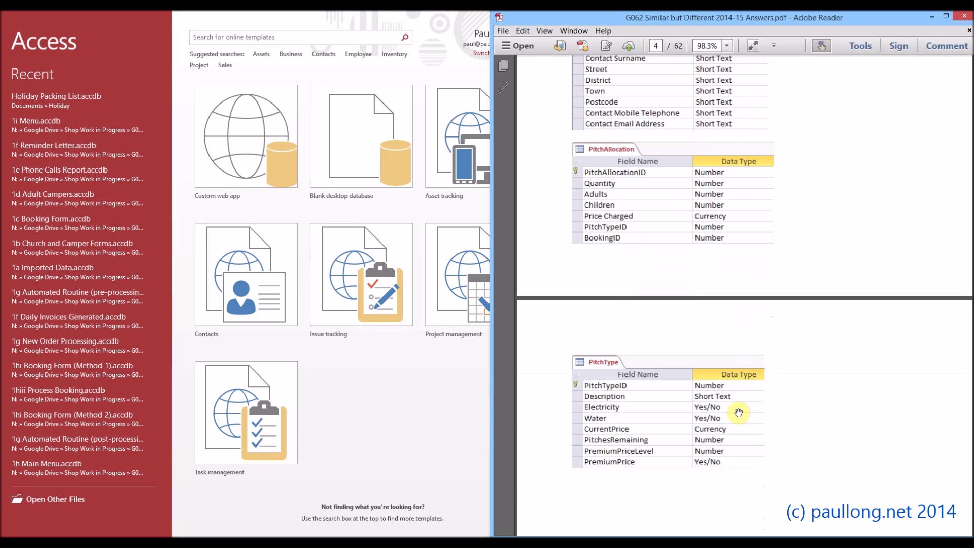
scroll(743, 393, "up", 3)
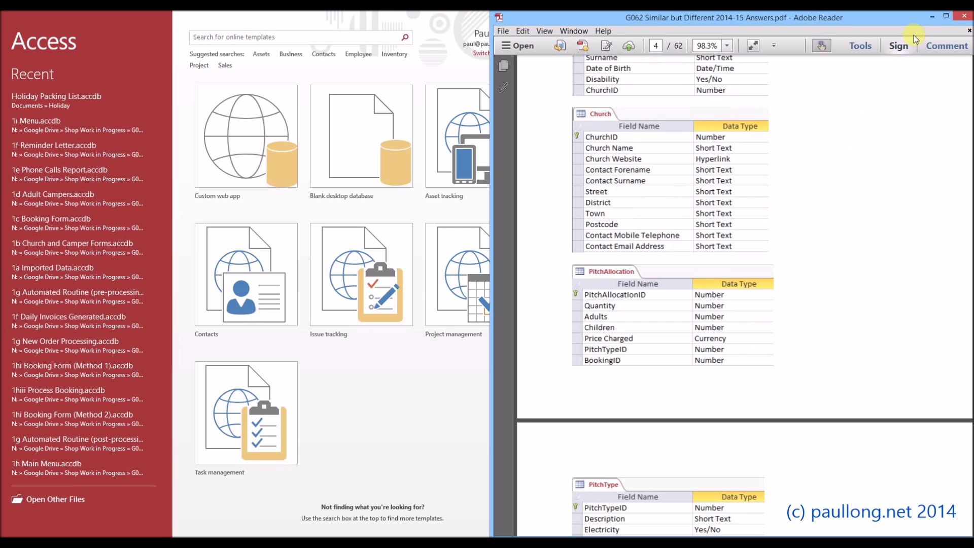
left_click(933, 18)
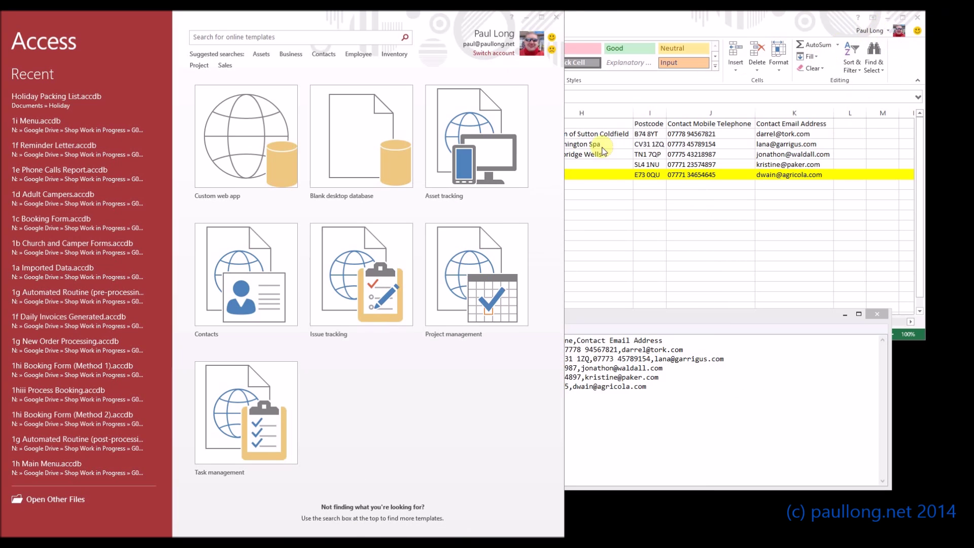
- Bring the Church.csv spreadsheet of five church records to the front in Excel
left_click(669, 372)
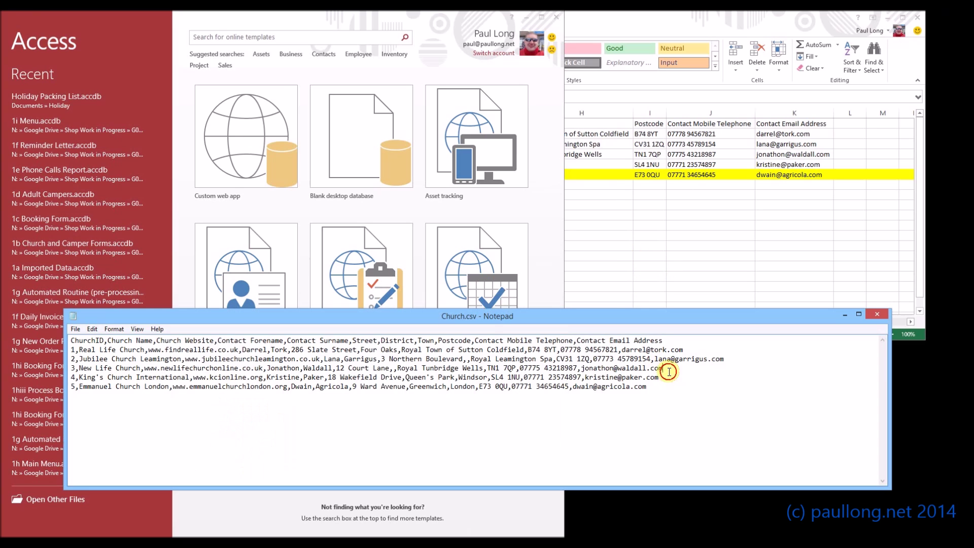
left_click(637, 250)
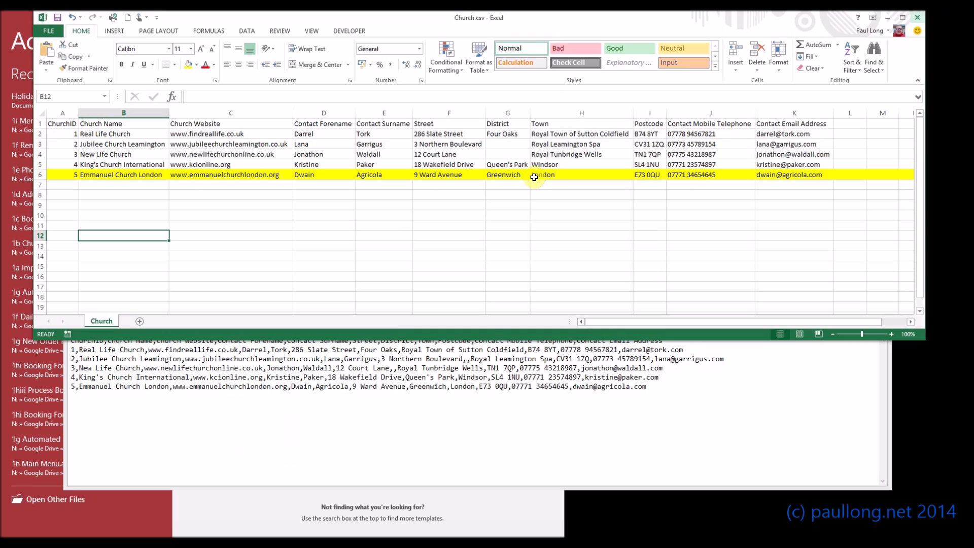
- In Notepad, highlight the commas separating Church.csv's header fields and first record's values
left_click(533, 365)
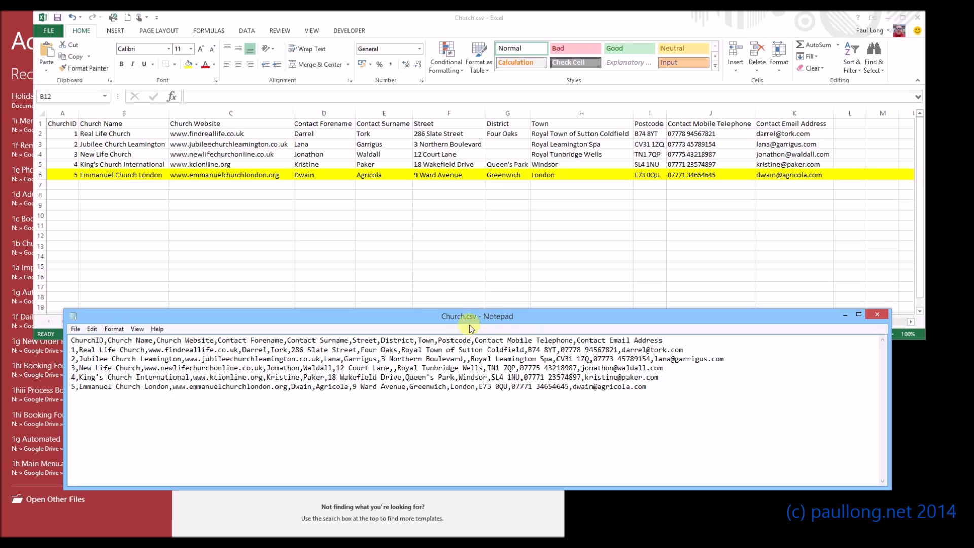
left_click(105, 340)
left_click_drag(105, 339, 108, 339)
left_click(156, 340)
left_click_drag(213, 340, 217, 341)
left_click_drag(80, 350, 76, 350)
left_click_drag(148, 350, 144, 350)
left_click(308, 530)
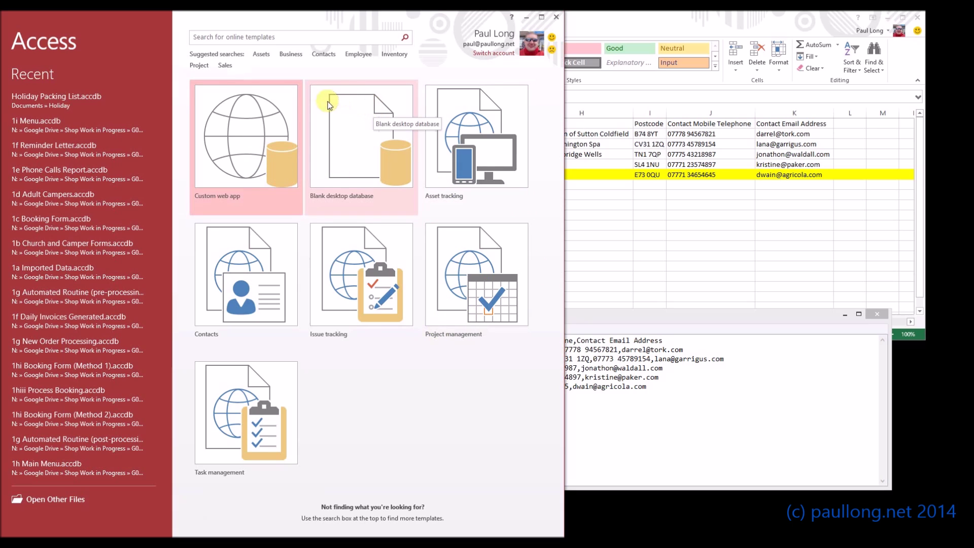
- Create a blank desktop database named 'Sutton Park Camping' in Documents
left_click(364, 146)
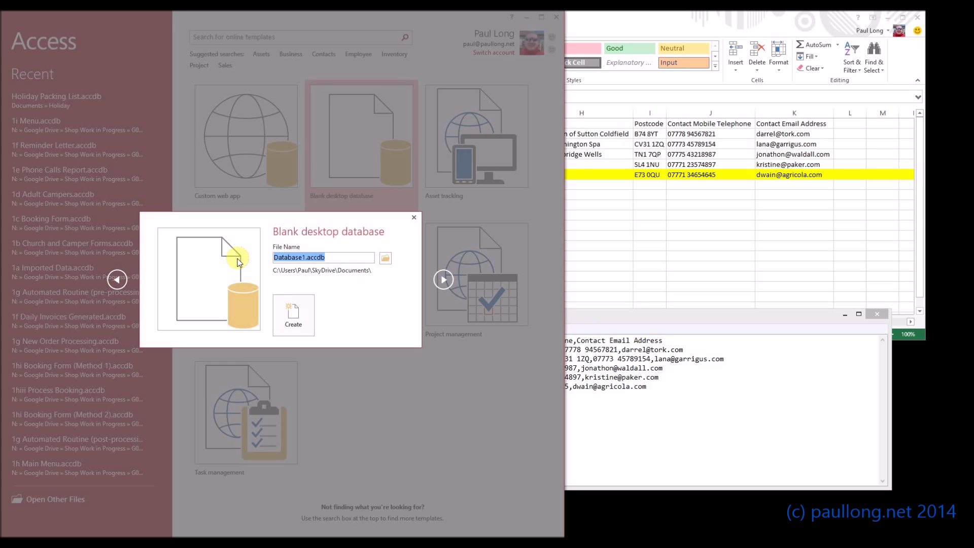
type("Sutton Park Camping")
left_click(389, 258)
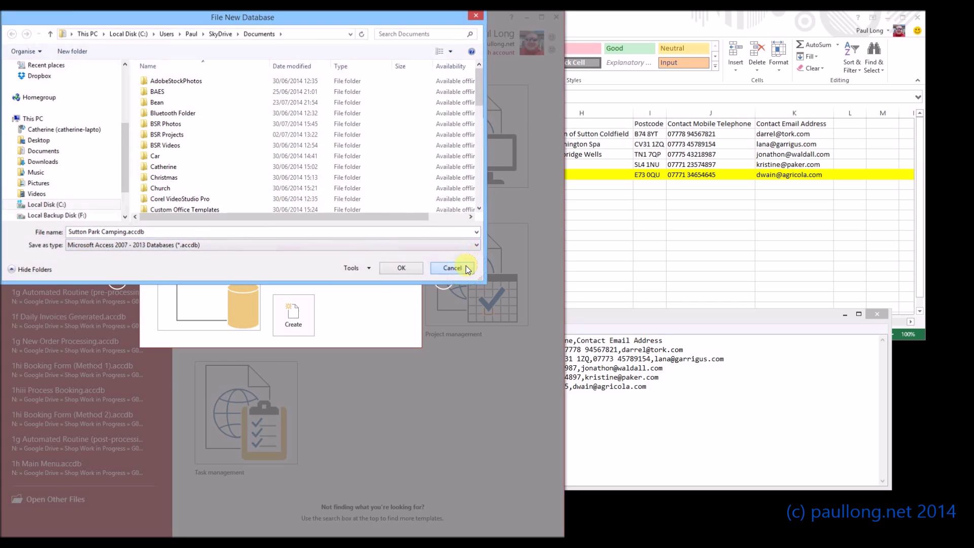
left_click(466, 267)
left_click(351, 259)
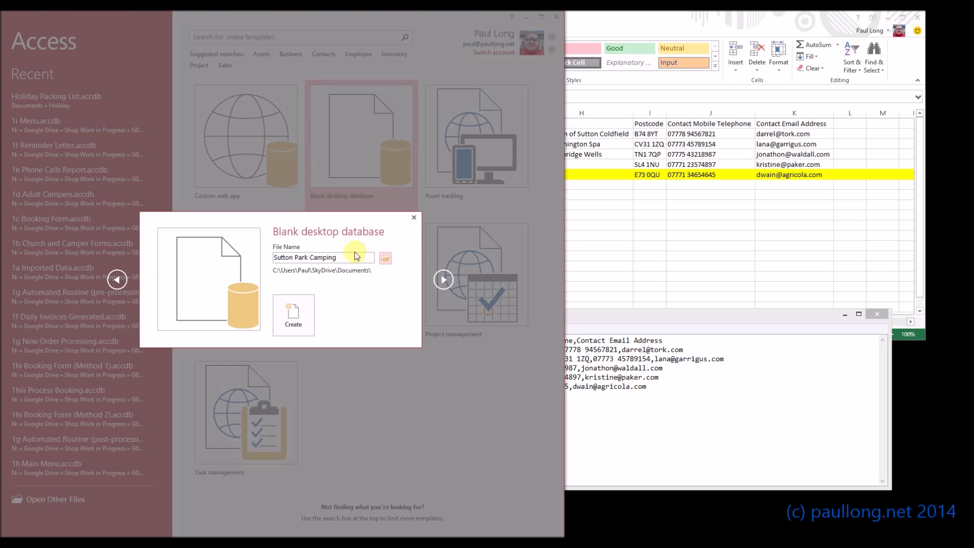
left_click(303, 319)
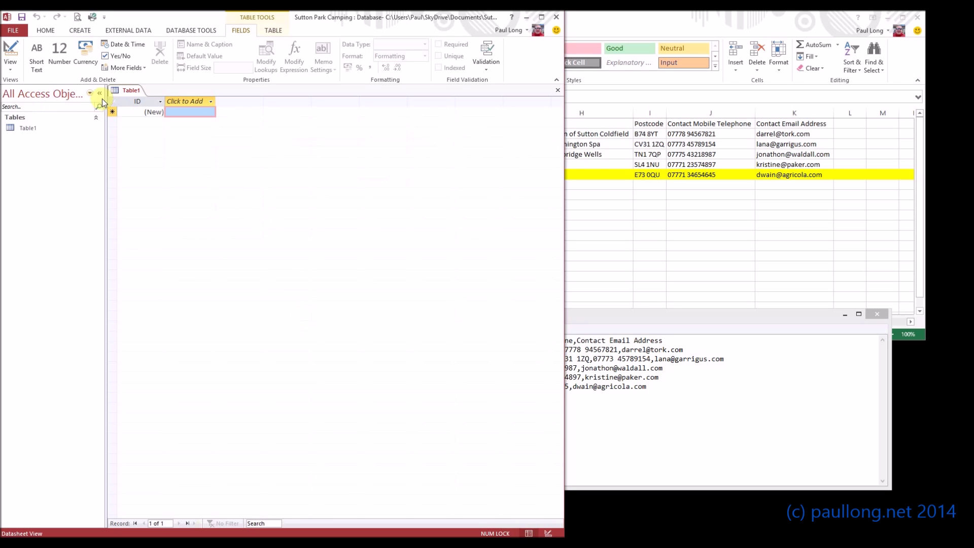
- Close the empty Table1 without saving and show the External Data import options
right_click(132, 92)
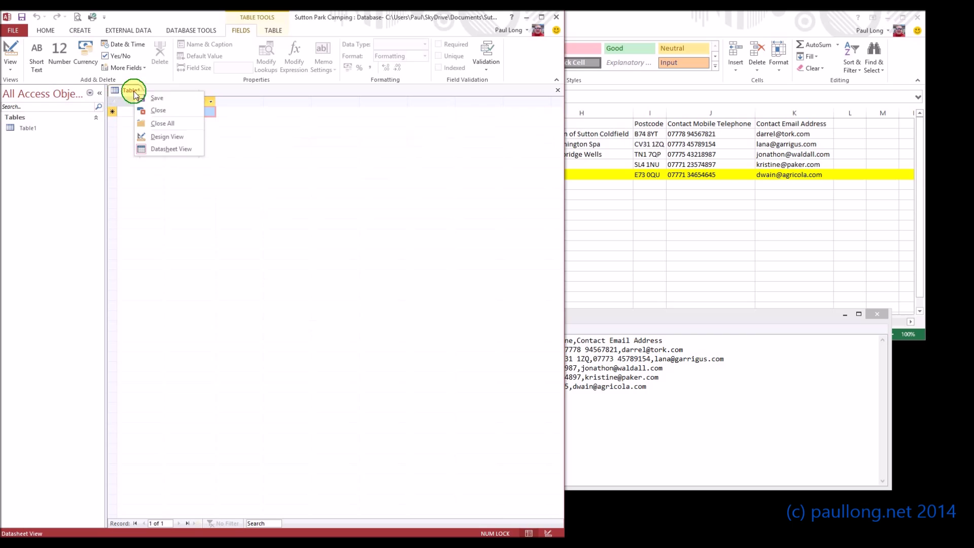
left_click(153, 112)
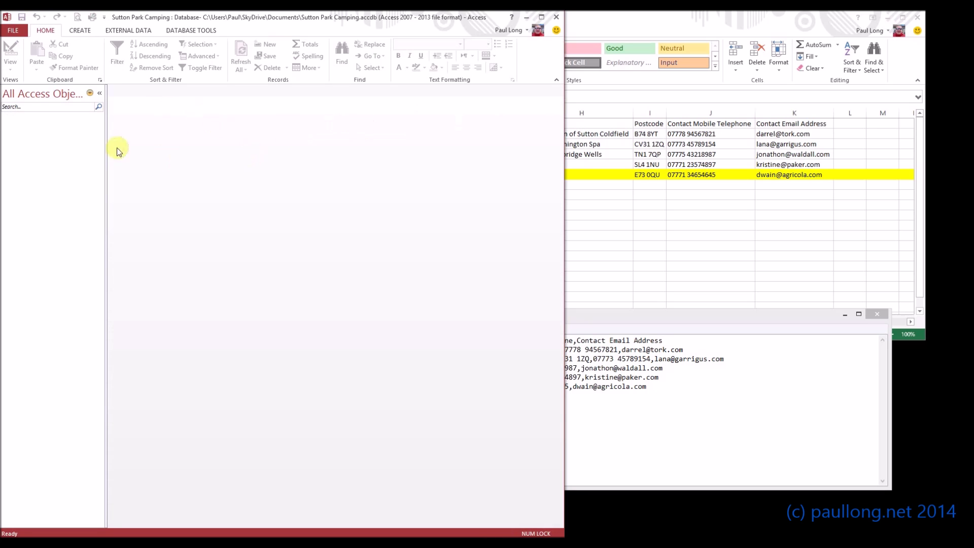
left_click(133, 32)
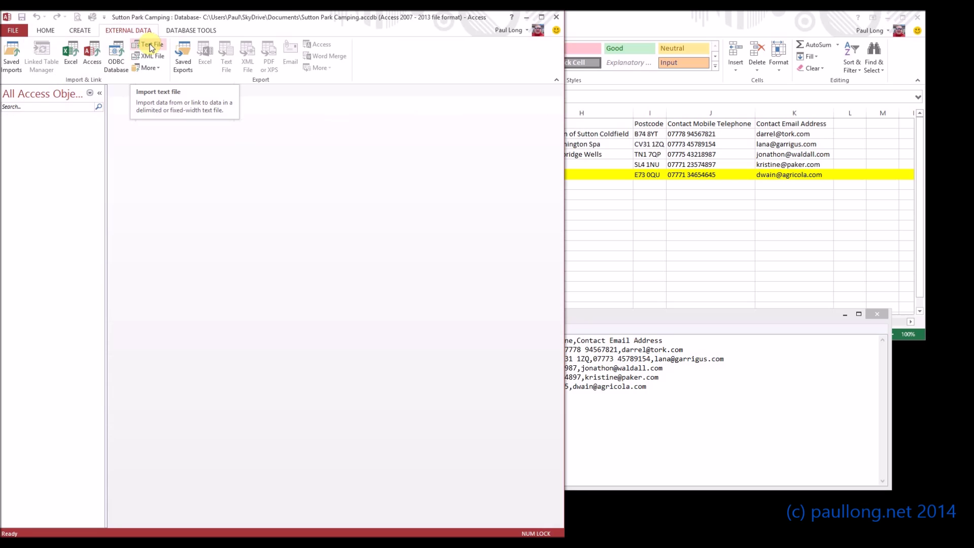
- Select Church.csv from the Data Files folder as a text import into a new table
left_click(151, 48)
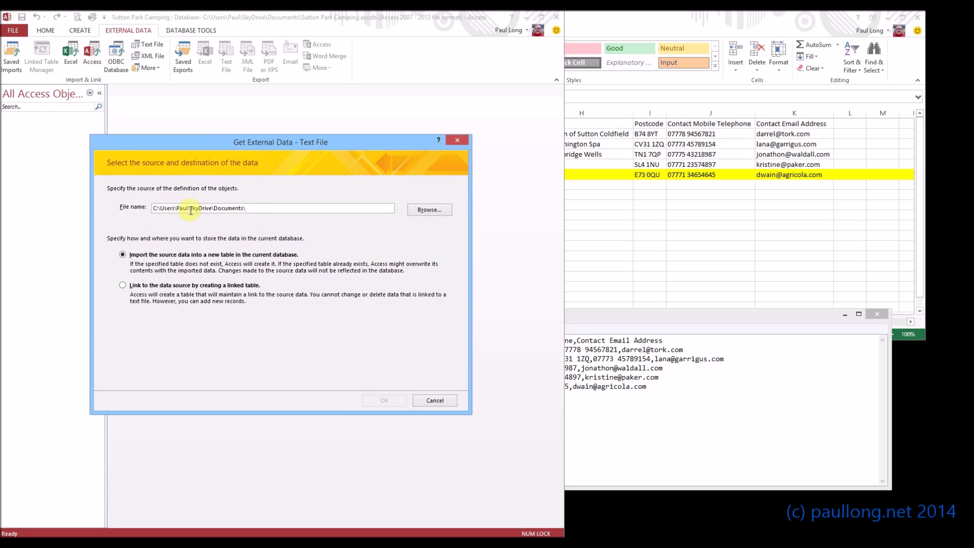
left_click(426, 210)
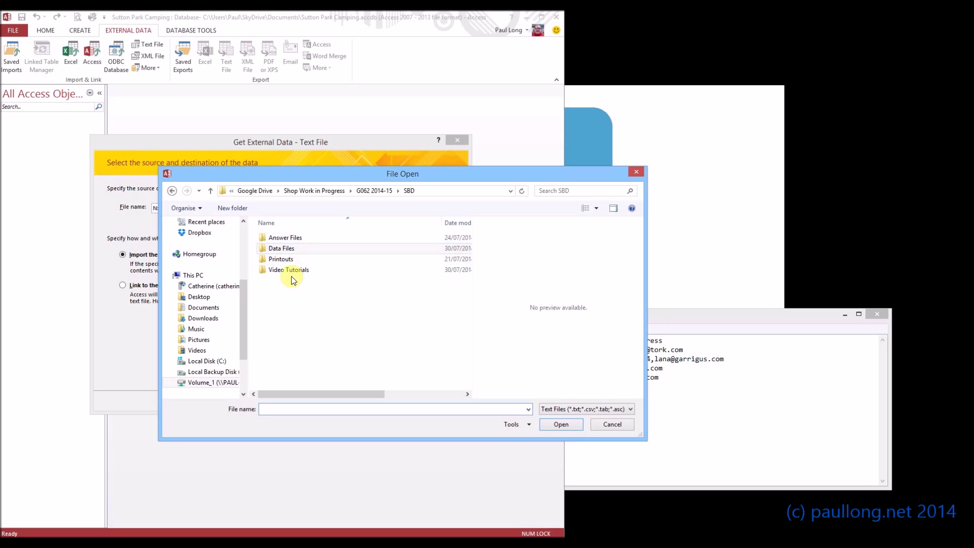
left_click(274, 251)
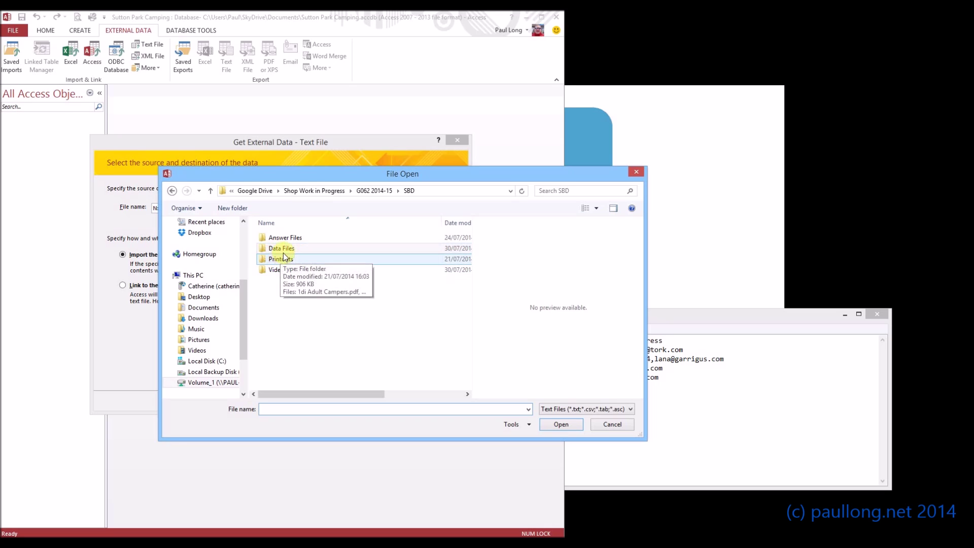
double_click(278, 248)
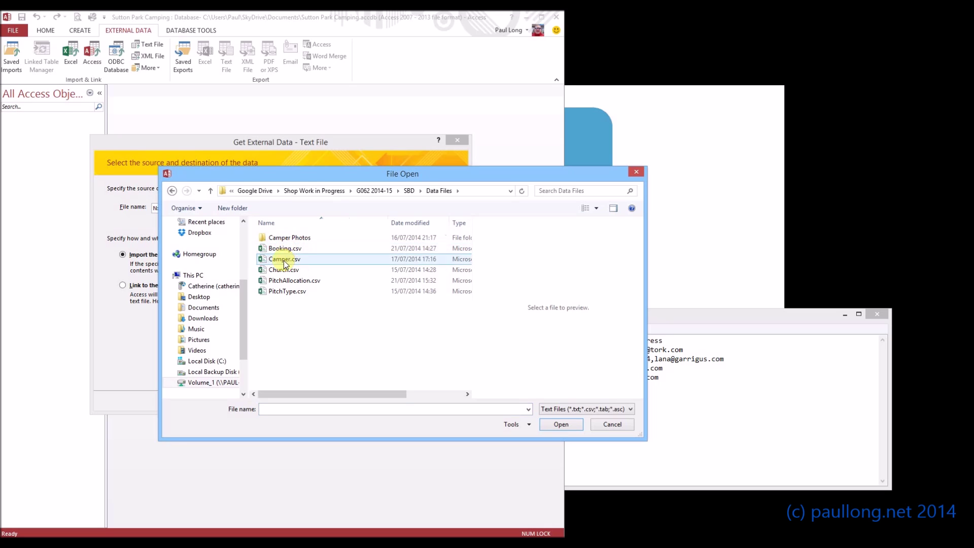
left_click(287, 271)
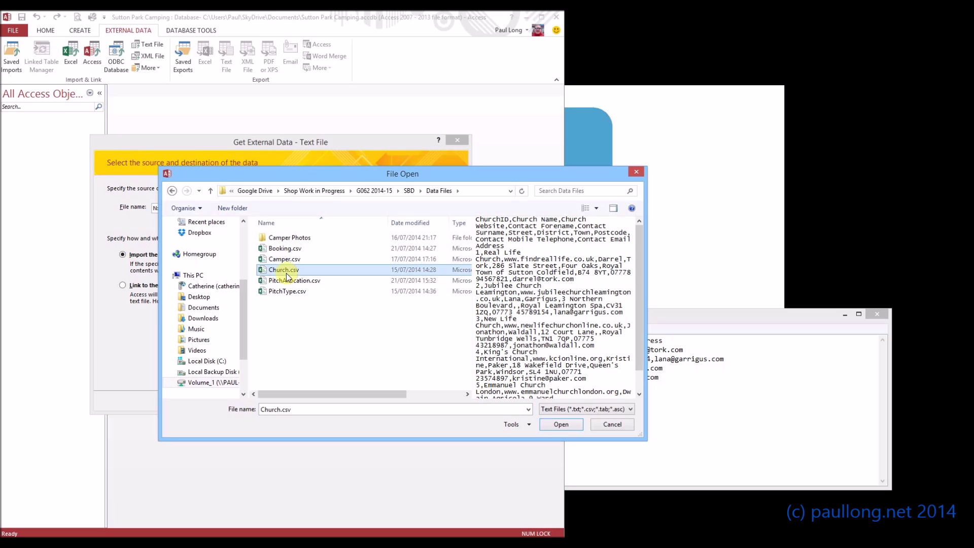
double_click(272, 268)
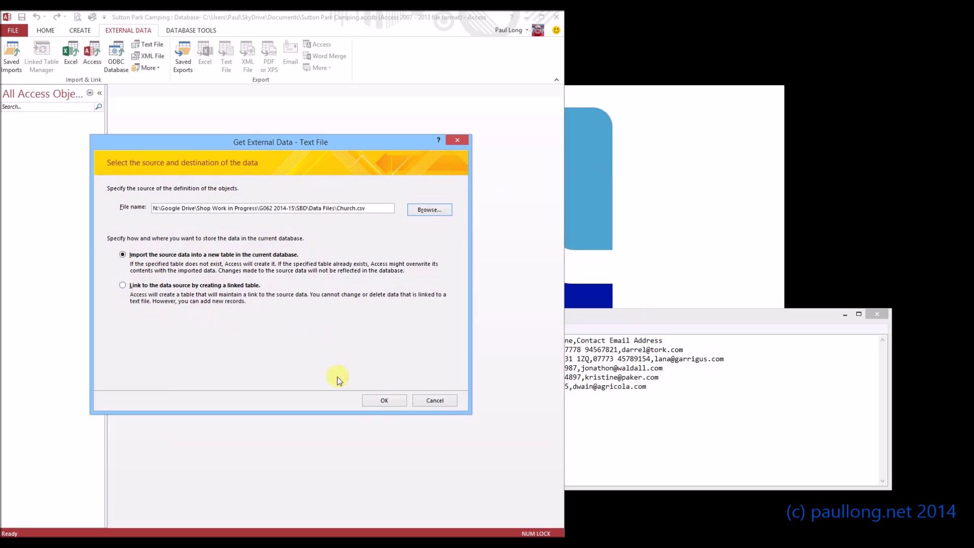
left_click(383, 402)
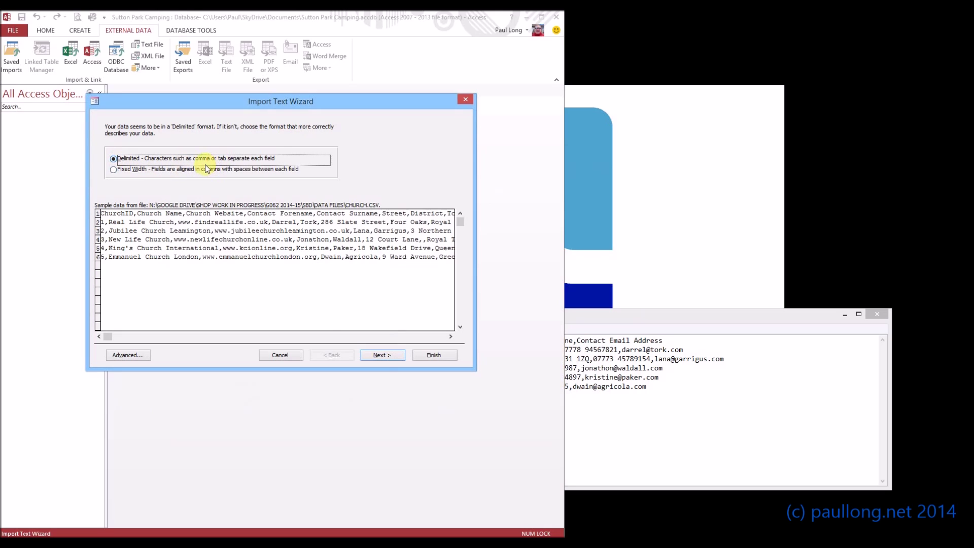
- Import as delimited text with comma separators and field names taken from the first row
left_click(380, 356)
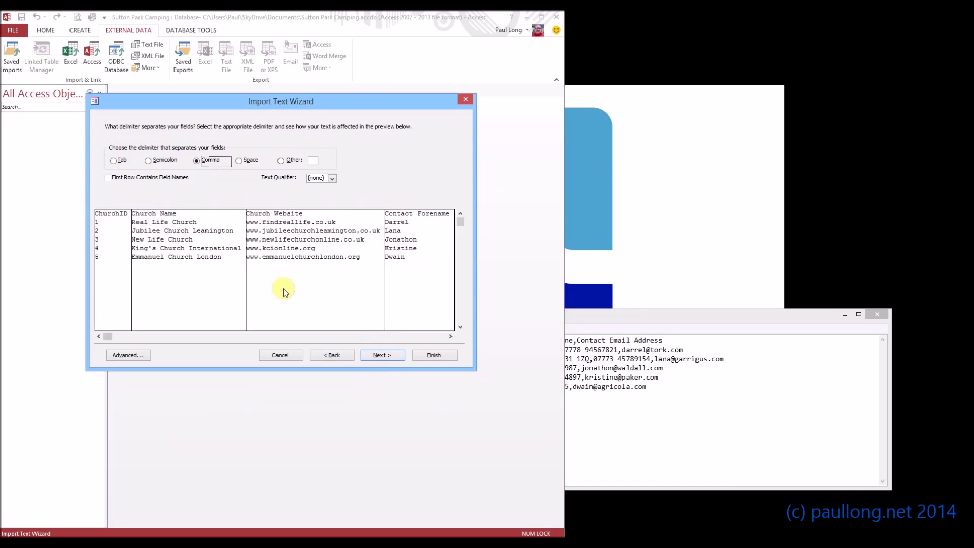
left_click(199, 160)
left_click(283, 337)
left_click(366, 337)
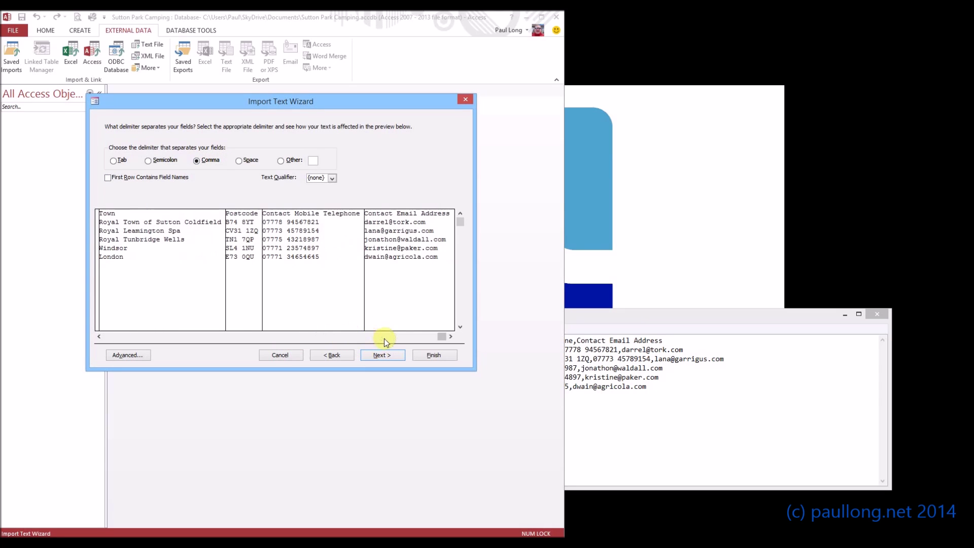
left_click(126, 337)
left_click(121, 338)
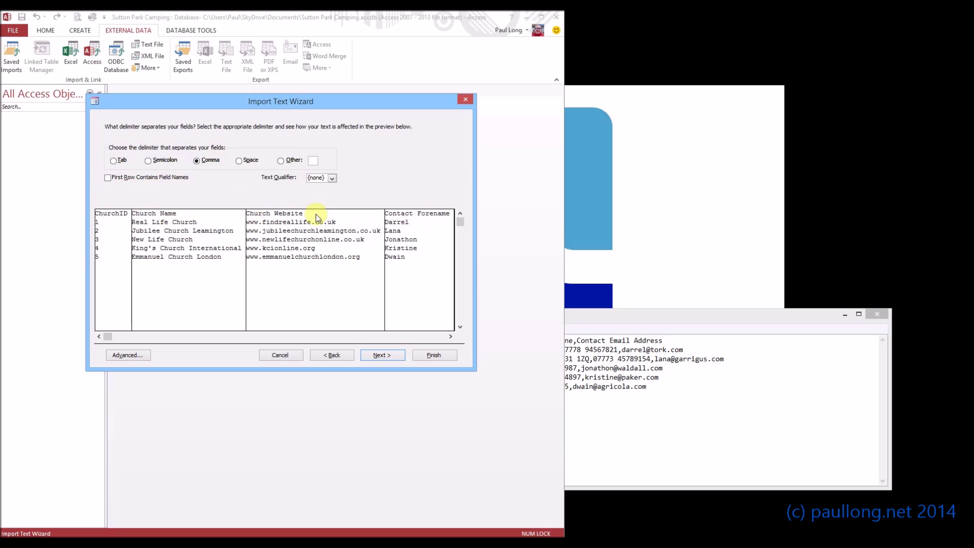
left_click(126, 180)
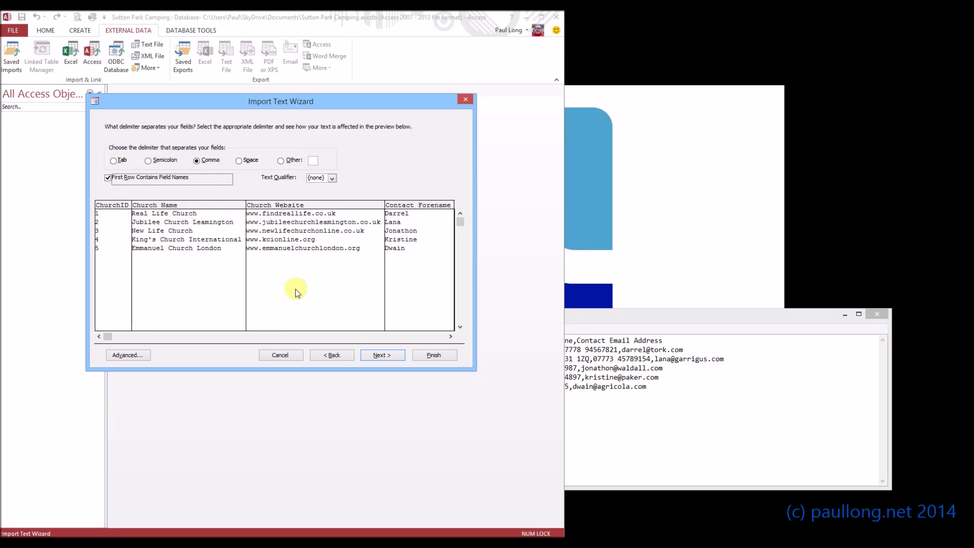
left_click(398, 359)
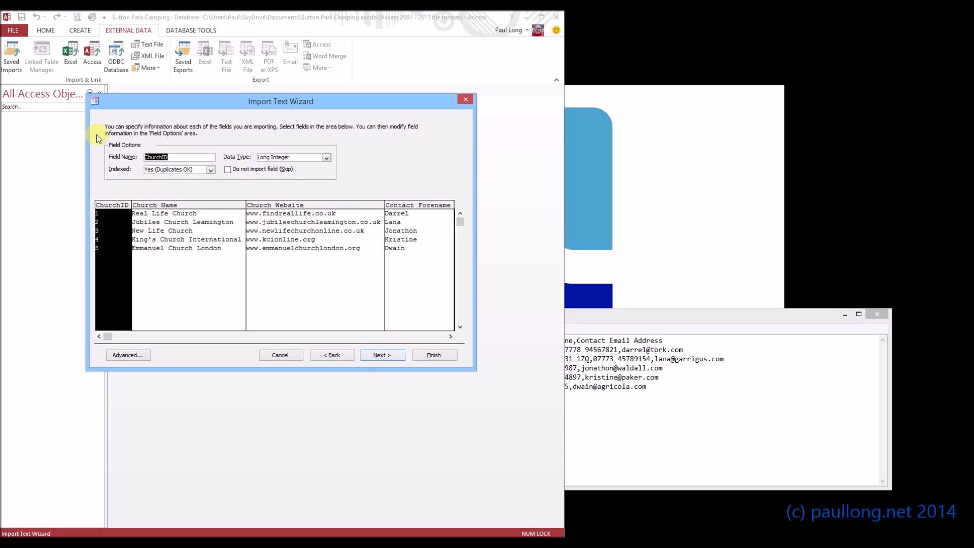
- Set ChurchID as primary key, name the table Church, and finish without saving import steps
left_click(384, 356)
left_click(385, 355)
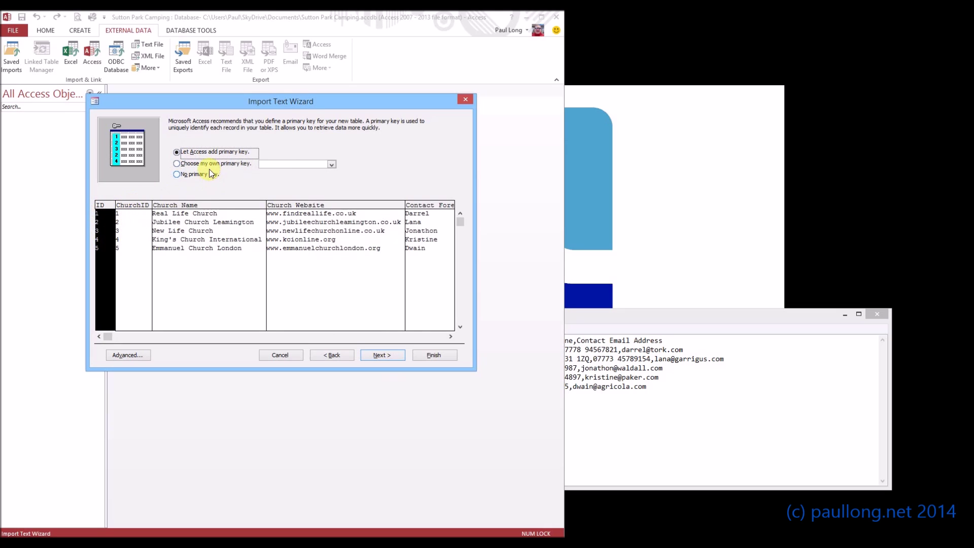
left_click(178, 164)
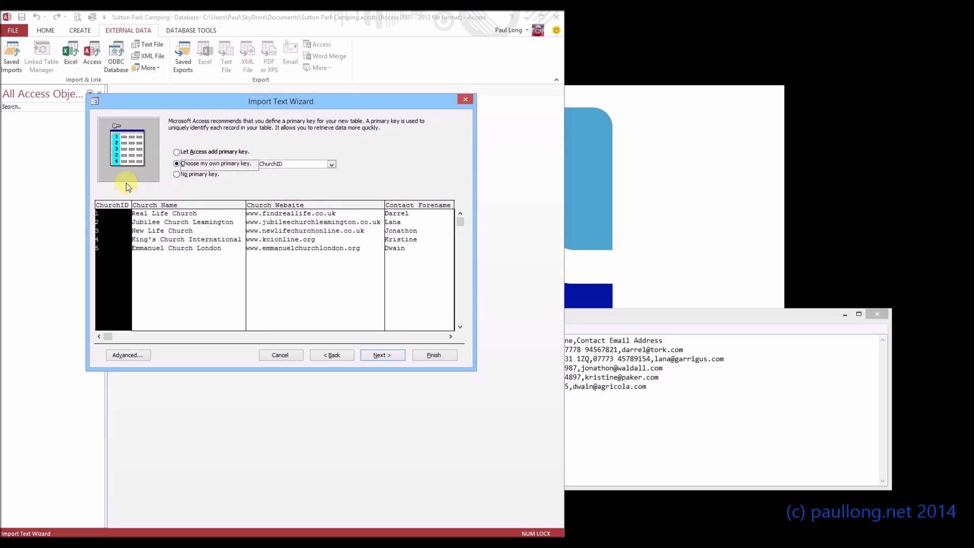
left_click(331, 164)
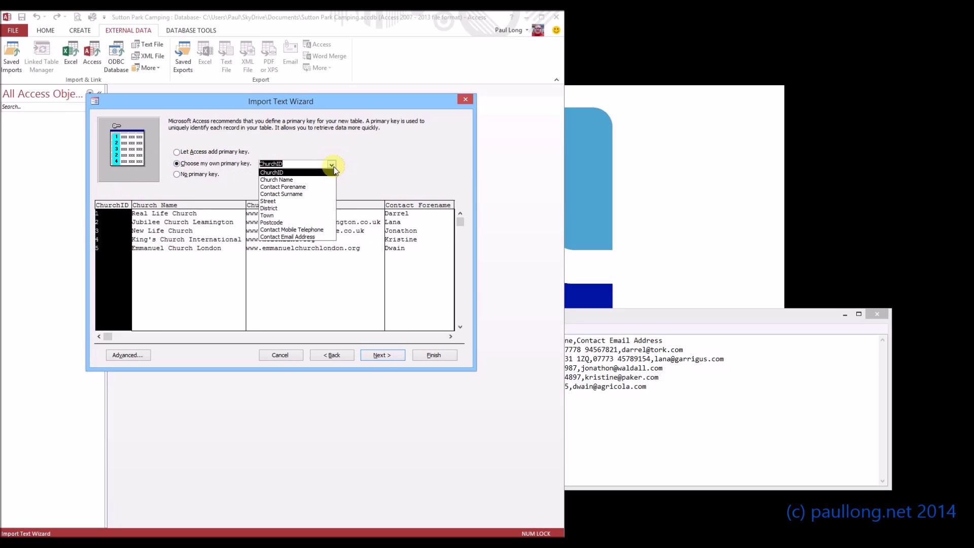
left_click(332, 165)
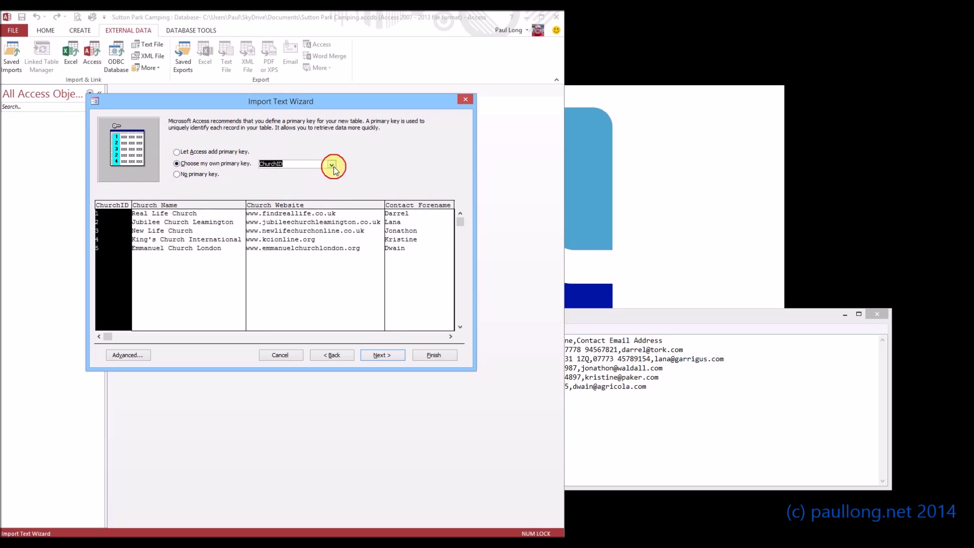
left_click(389, 356)
left_click(195, 184)
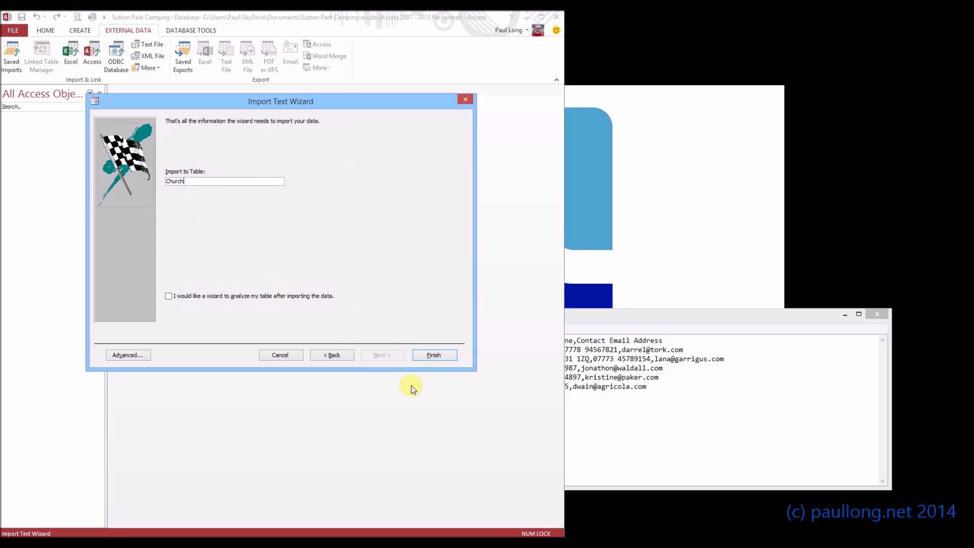
left_click(443, 358)
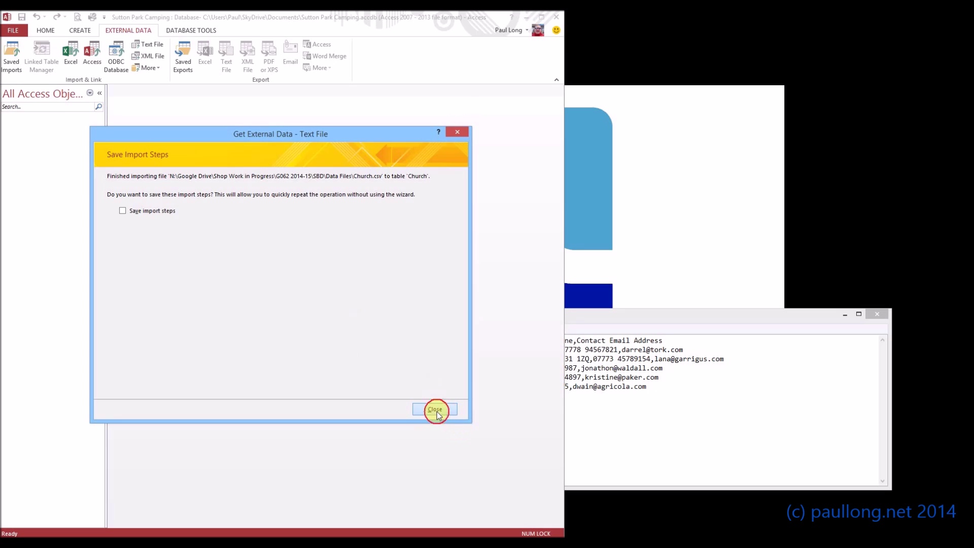
left_click(435, 409)
- Open the Church datasheet, close Church.csv in Notepad, and widen Access to show all columns
left_click(42, 130)
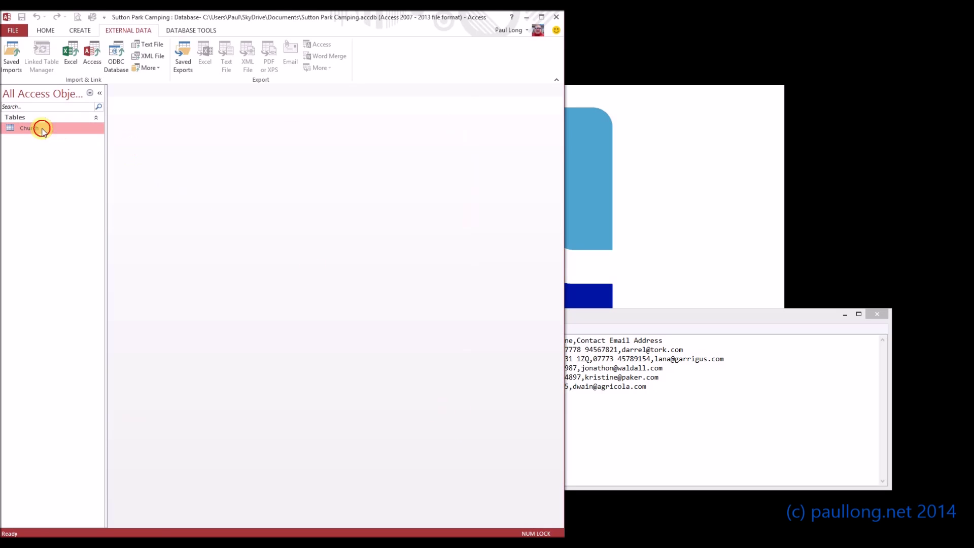
double_click(42, 129)
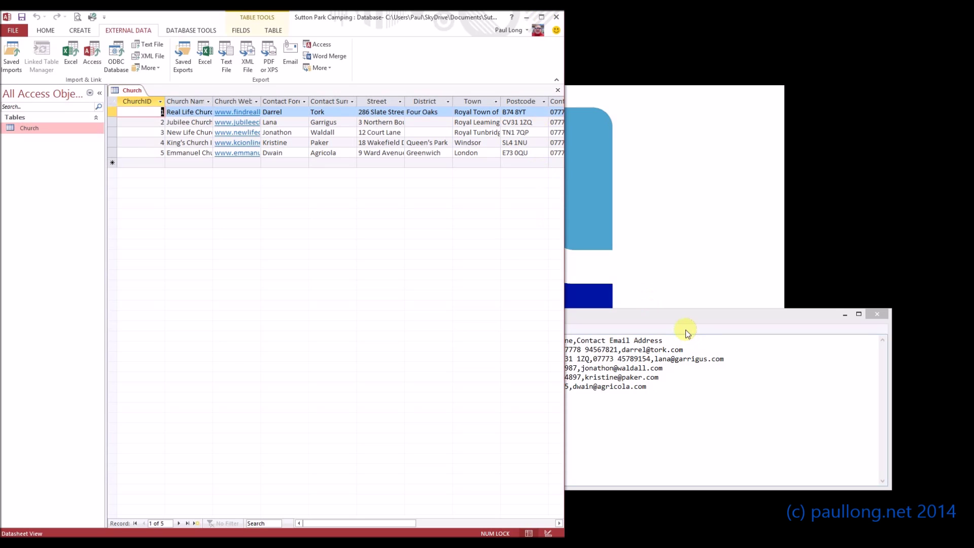
left_click_drag(686, 329, 738, 264)
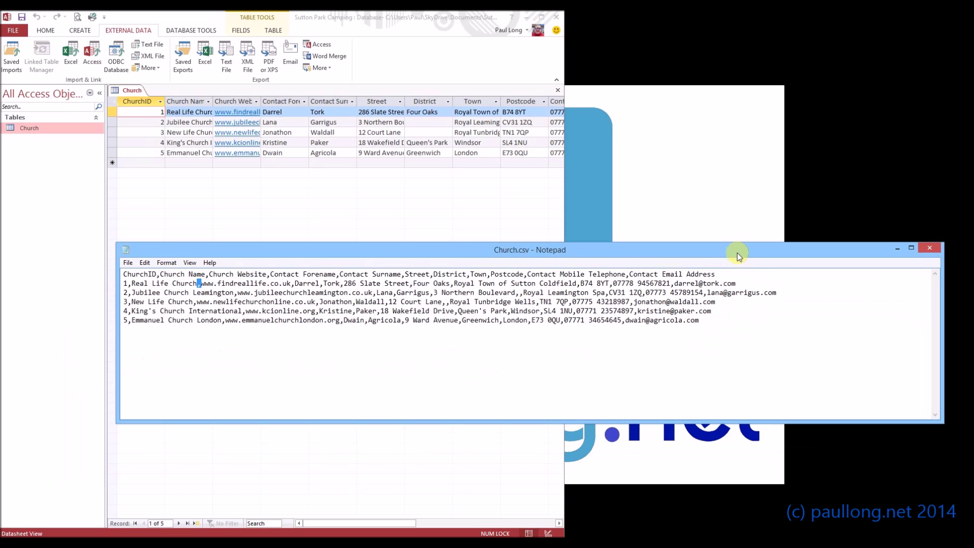
left_click(931, 248)
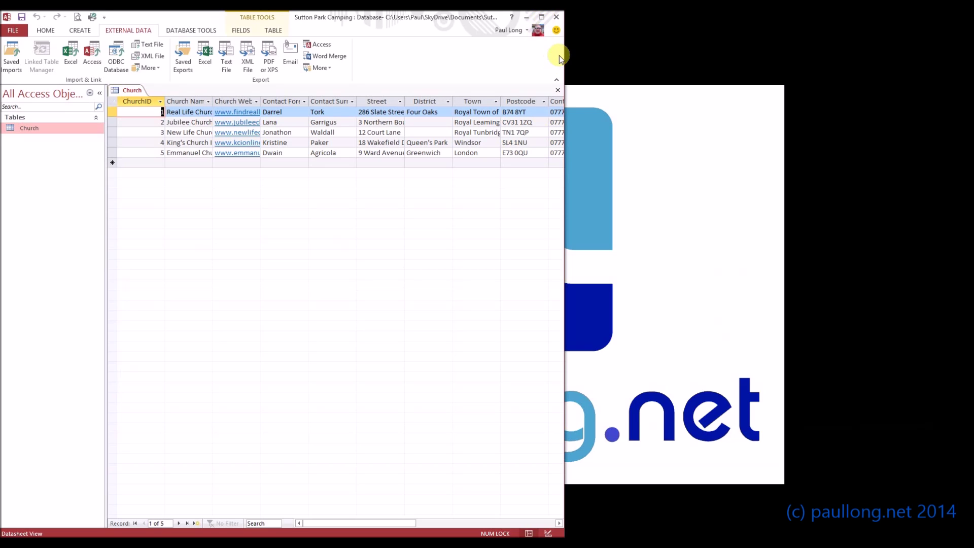
left_click_drag(564, 50, 927, 131)
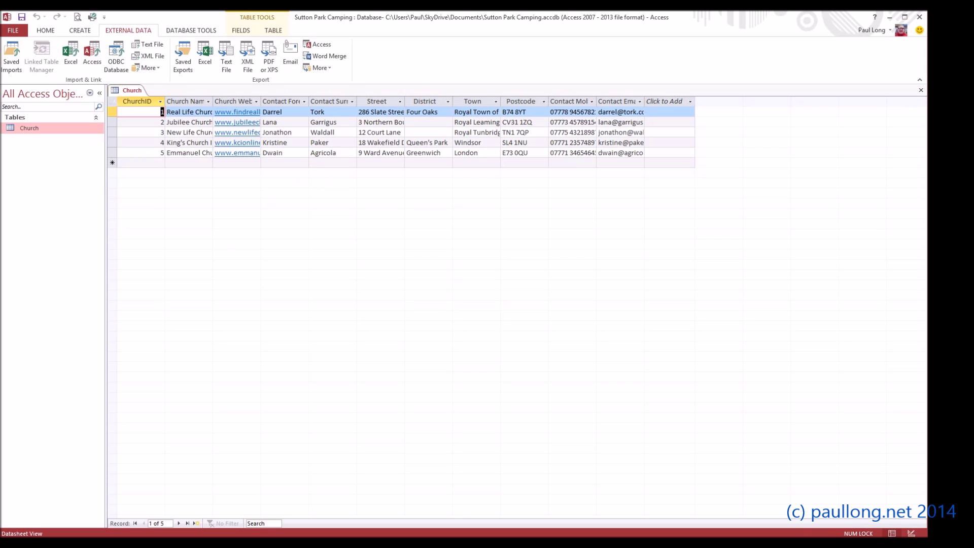
left_click(46, 30)
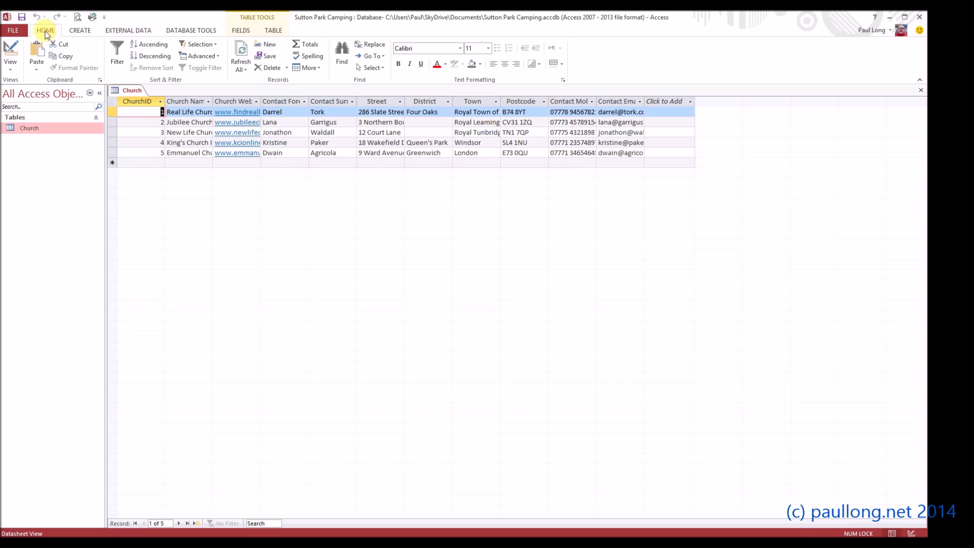
left_click(17, 50)
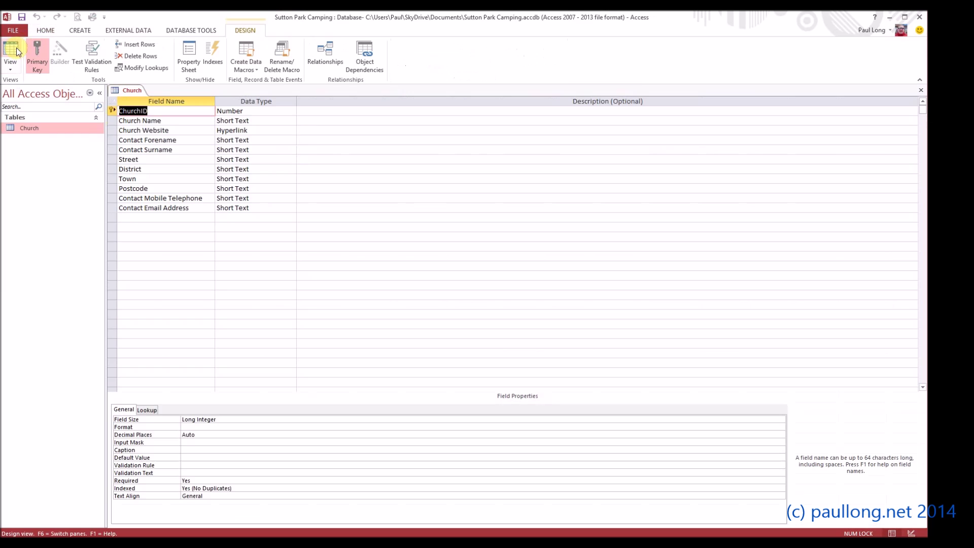
left_click(165, 121)
left_click(175, 131)
left_click(183, 143)
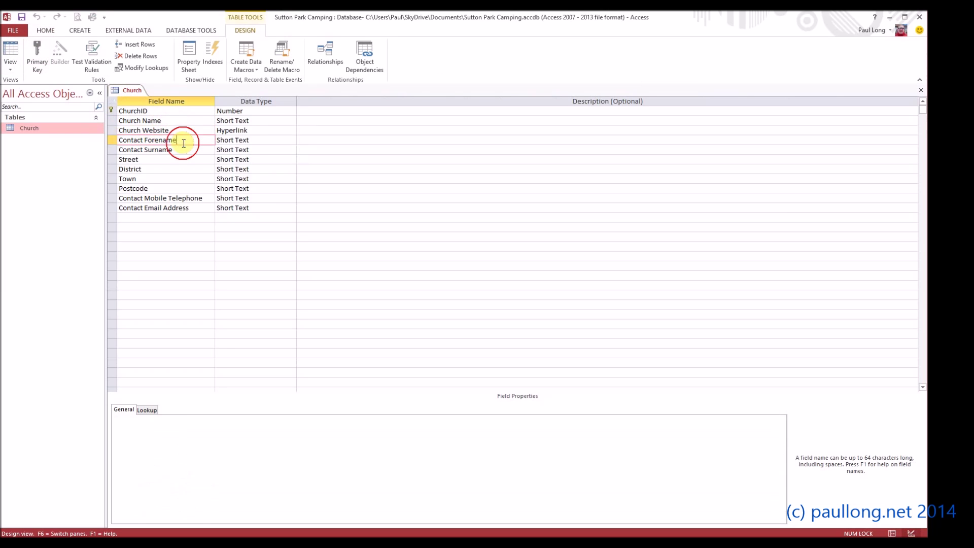
left_click(181, 151)
left_click(180, 161)
left_click(180, 169)
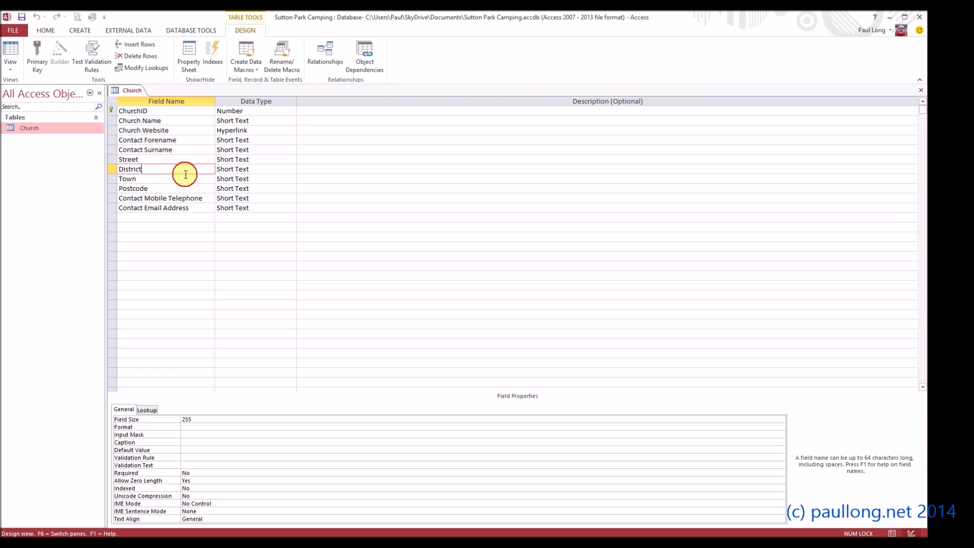
left_click(253, 111)
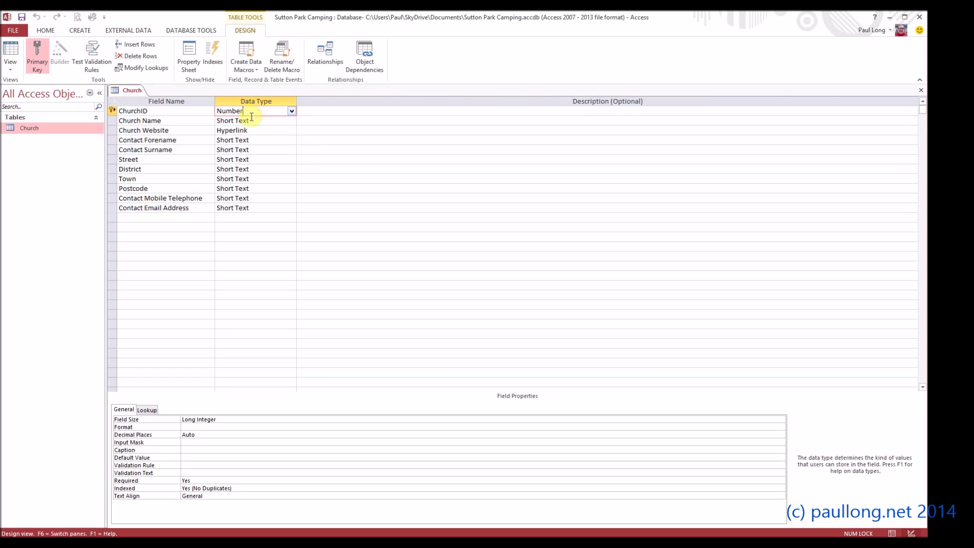
left_click(255, 120)
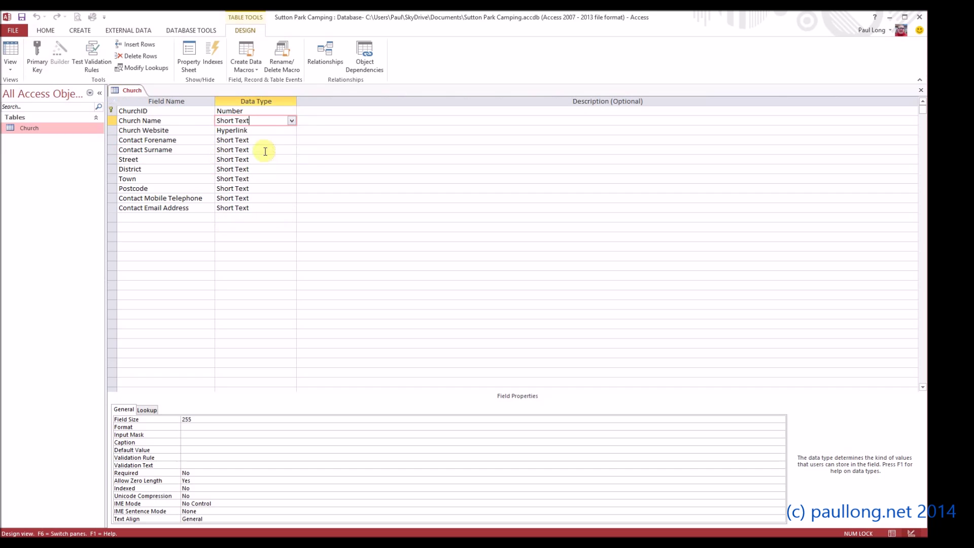
left_click(265, 129)
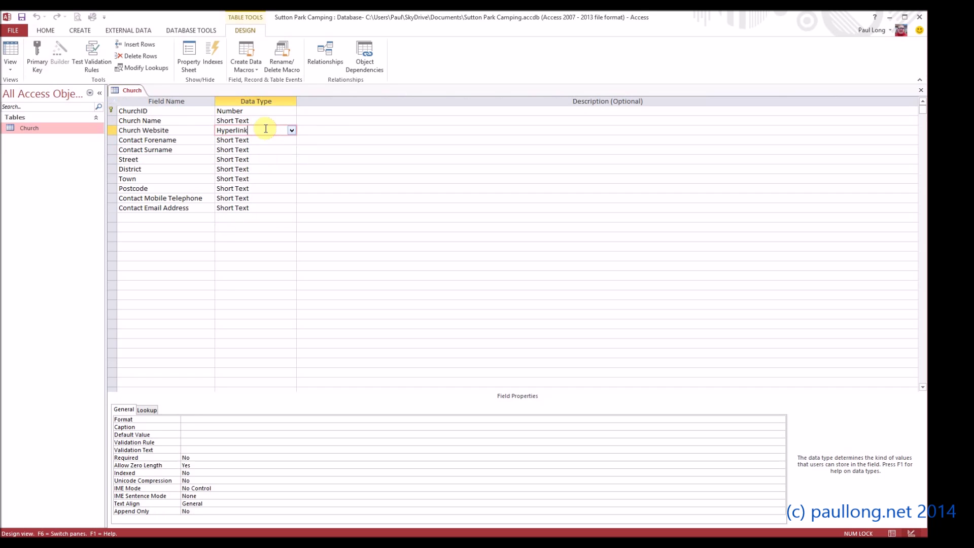
left_click(256, 120)
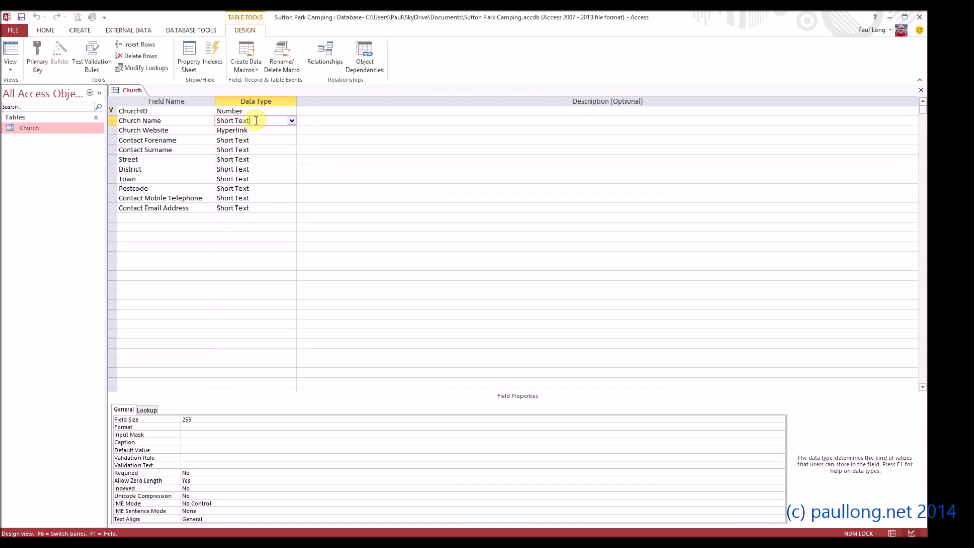
- Set field sizes: Church Name 40, Contact Forename and Surname 20, Email 60, Mobile 15
left_click(168, 417)
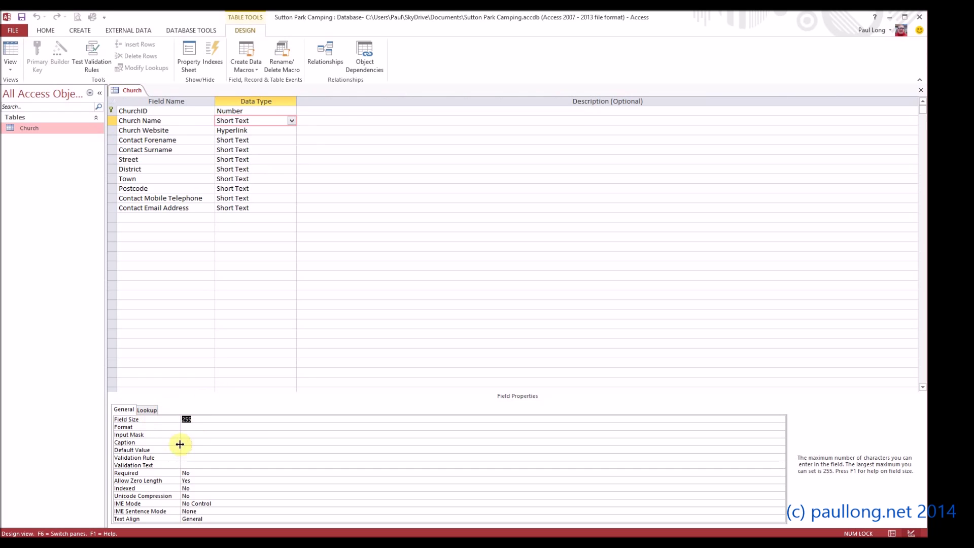
type("40")
left_click(247, 140)
double_click(187, 419)
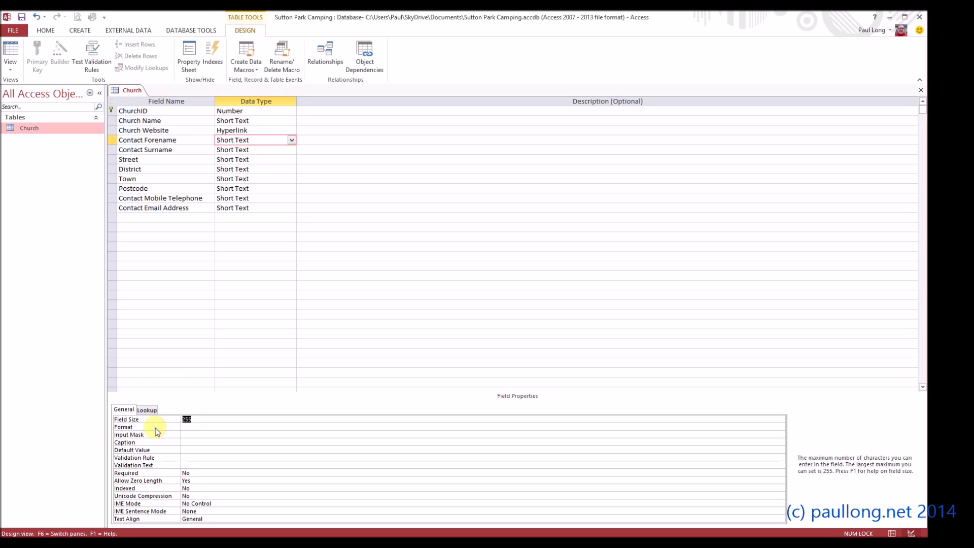
type("20")
left_click(264, 151)
left_click(163, 419)
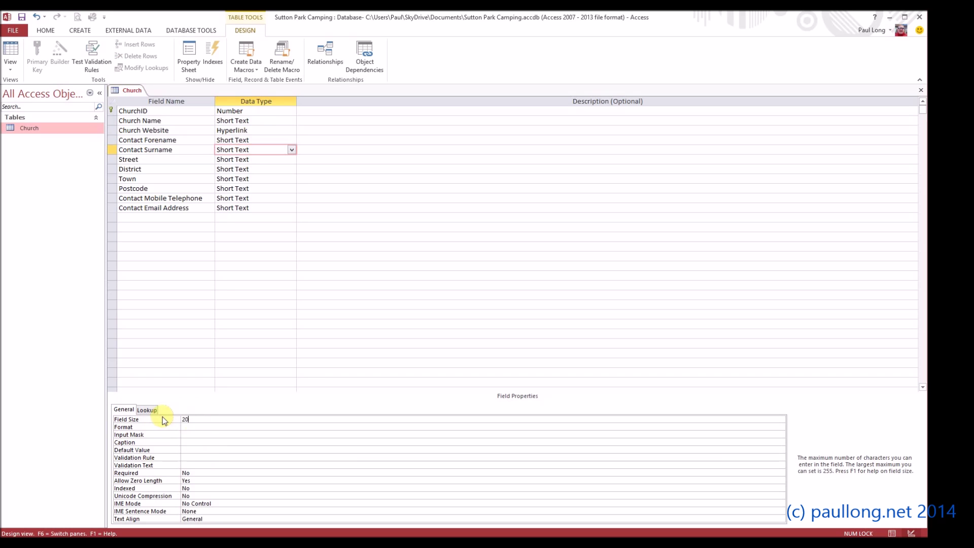
left_click(539, 336)
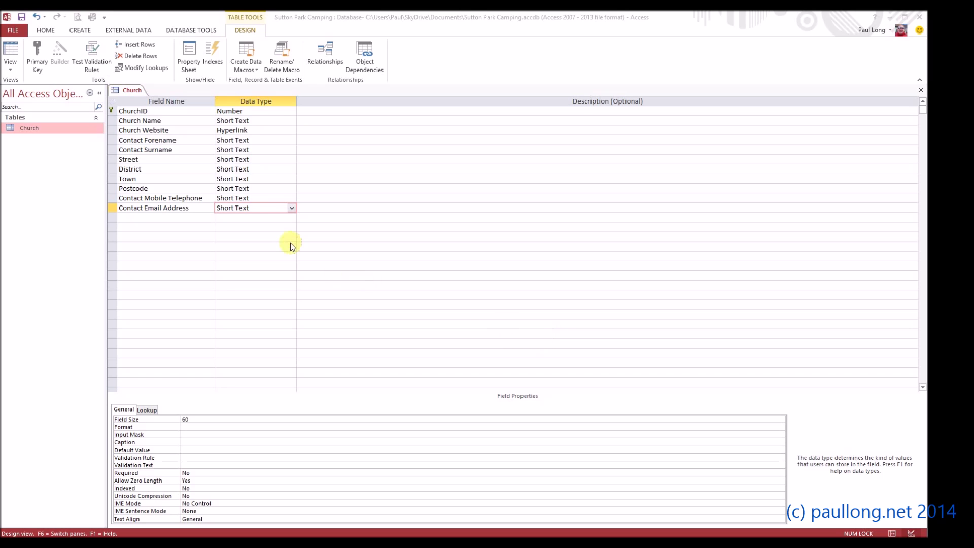
left_click(257, 198)
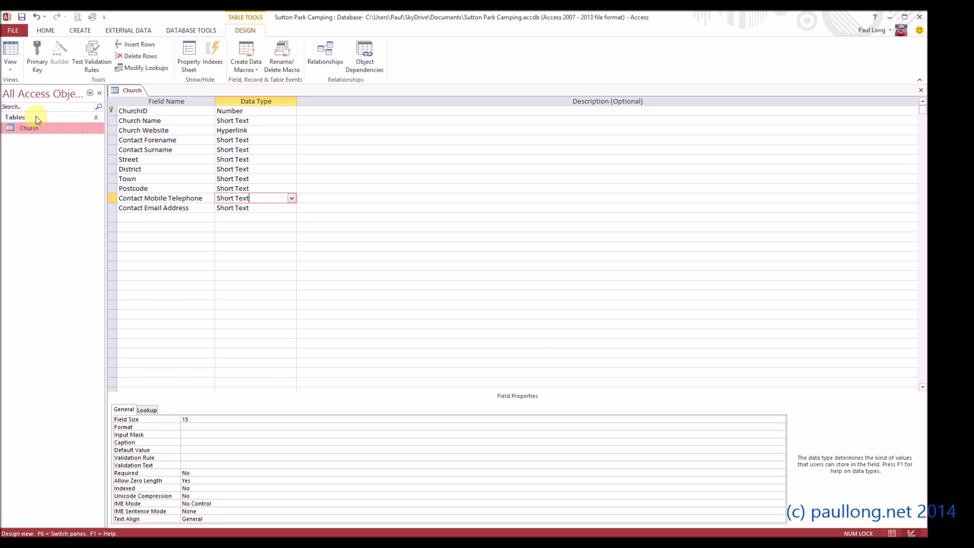
left_click(13, 50)
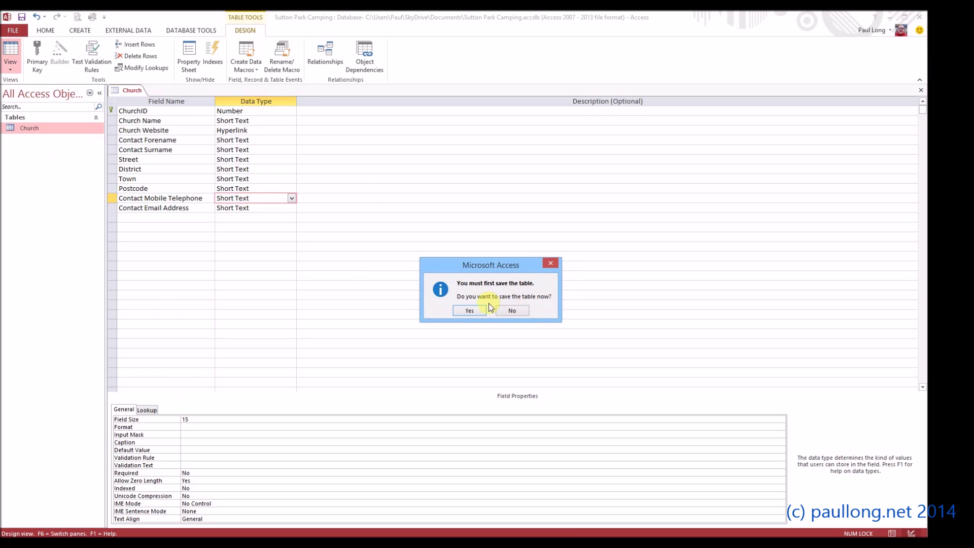
- Save the Church table and accept the possible data-loss warning to view its datasheet
left_click(470, 311)
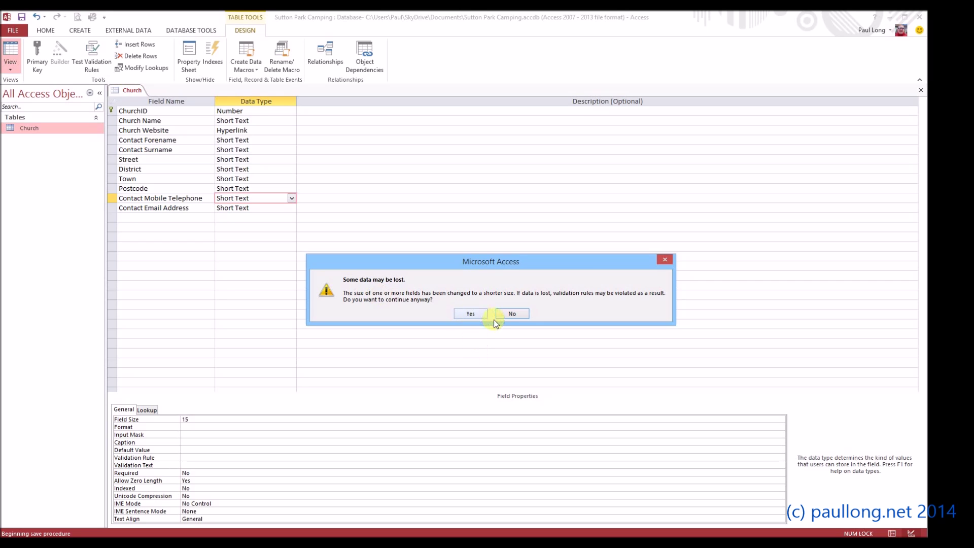
left_click(473, 314)
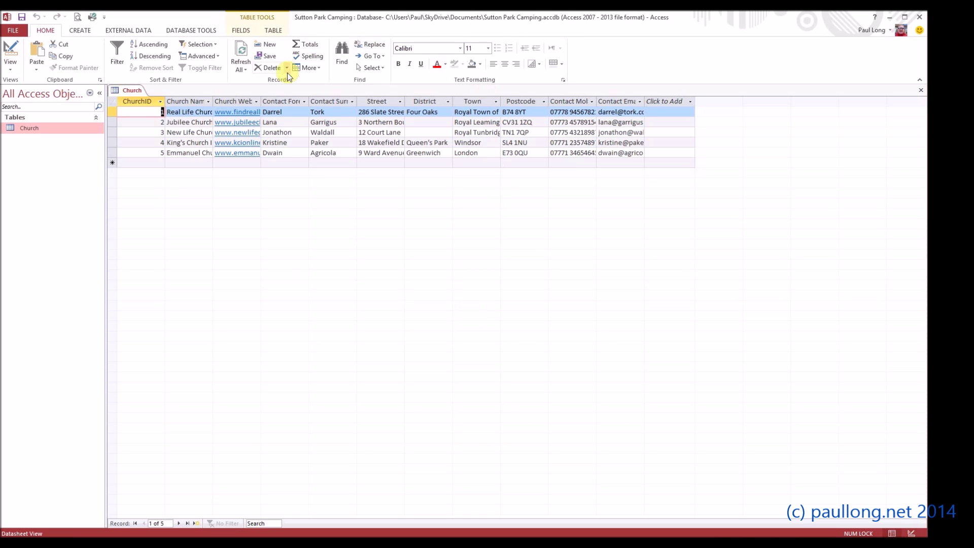
- Auto-fit the Church Website, Church Name, Email, Mobile, Postcode, Town and Street columns, then save the layout
double_click(261, 101)
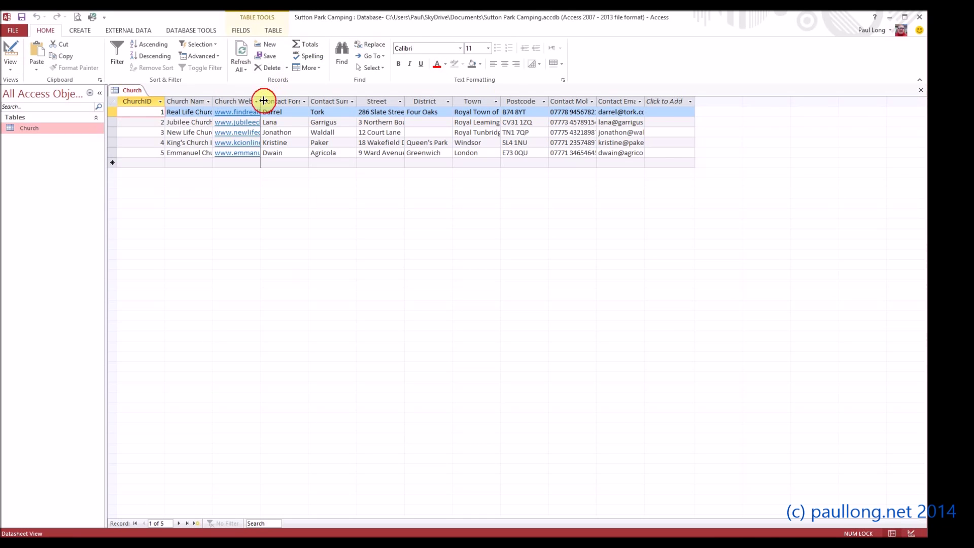
double_click(212, 101)
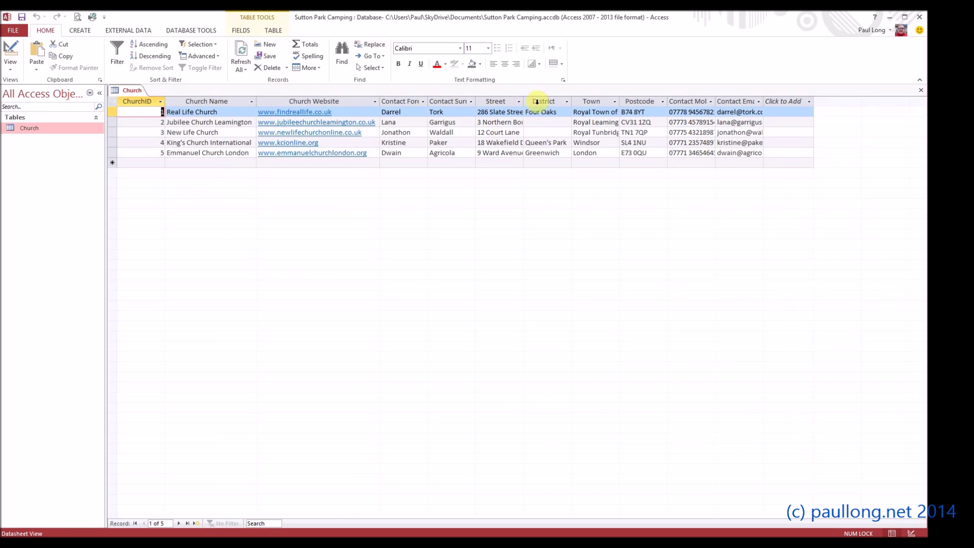
left_click(759, 102)
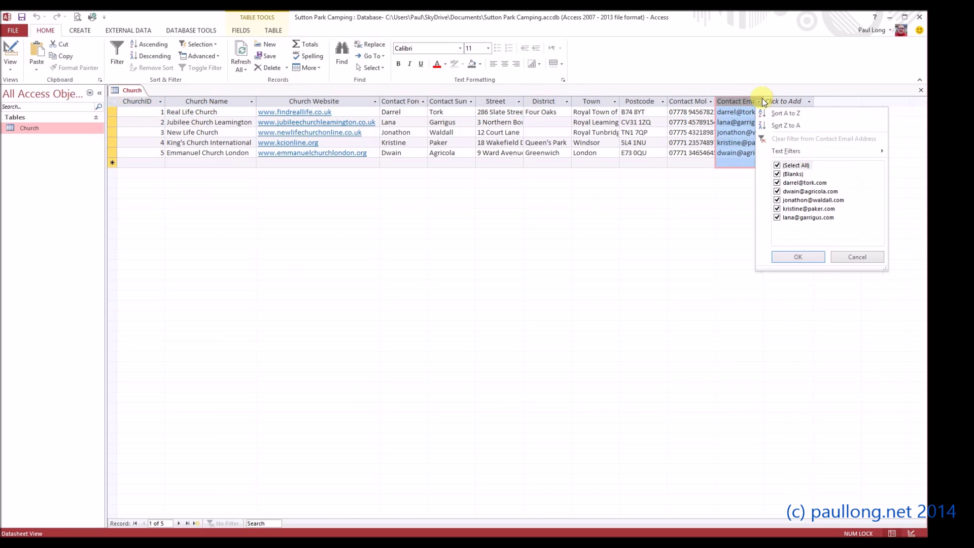
left_click(763, 102)
double_click(762, 101)
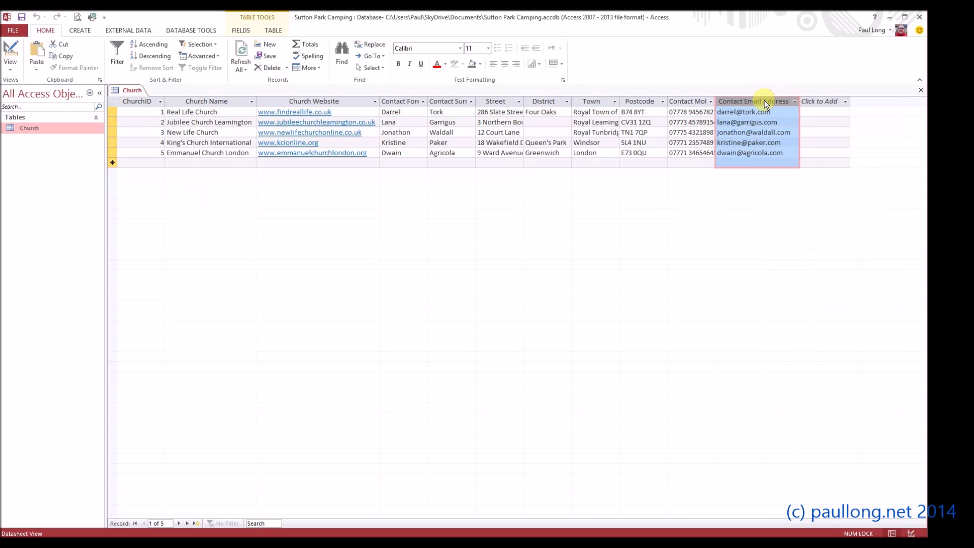
double_click(714, 101)
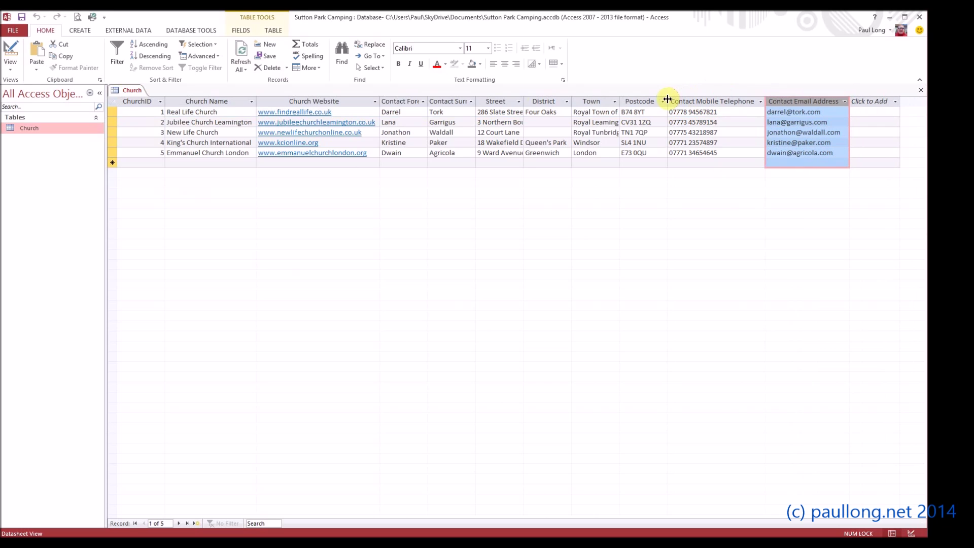
double_click(667, 101)
double_click(619, 101)
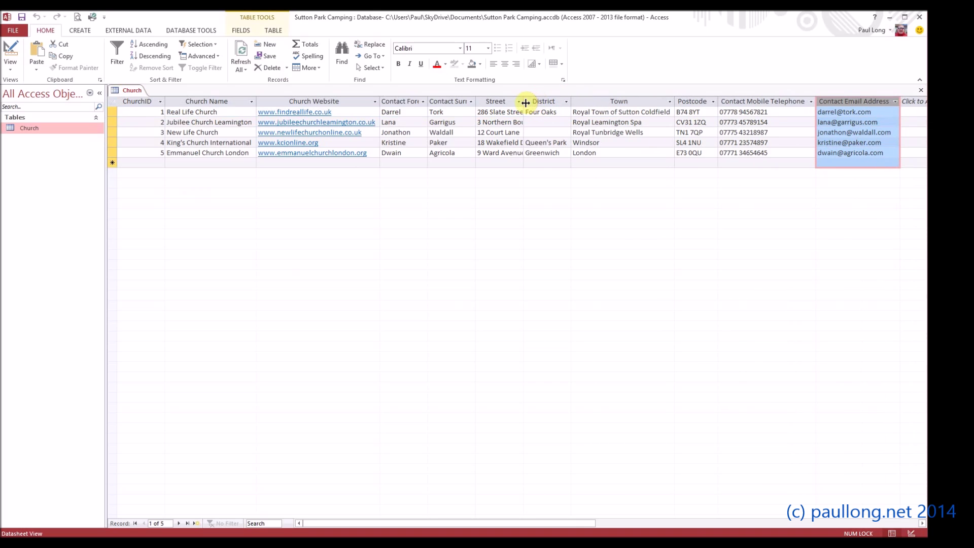
double_click(524, 101)
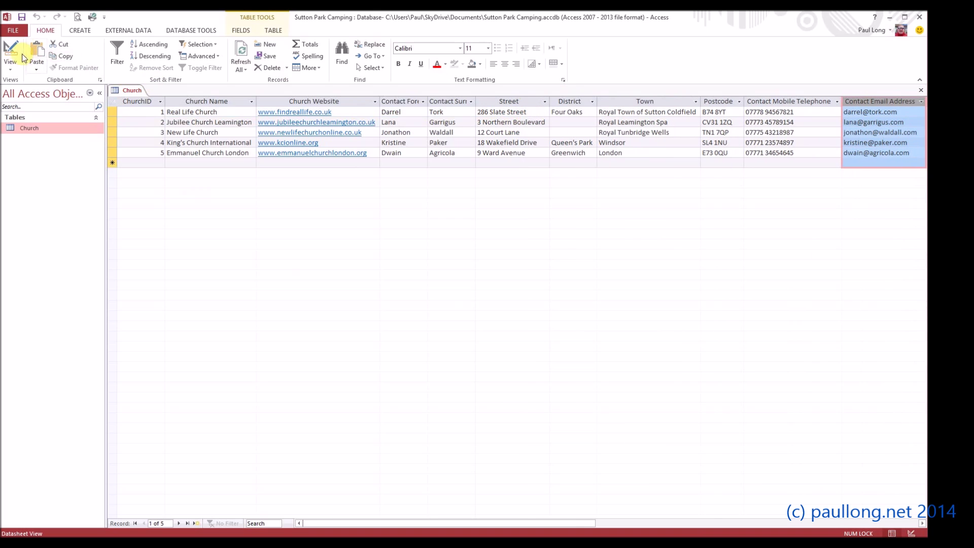
left_click(22, 17)
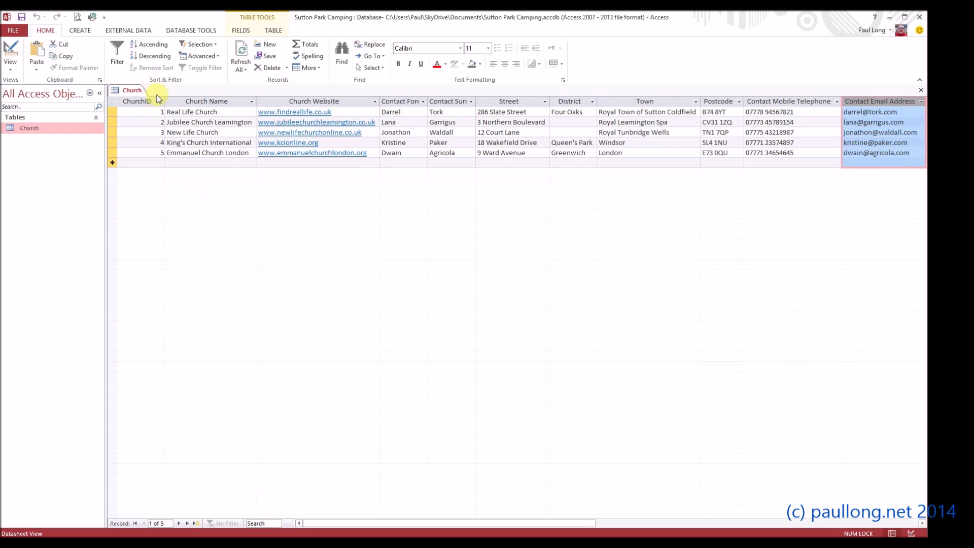